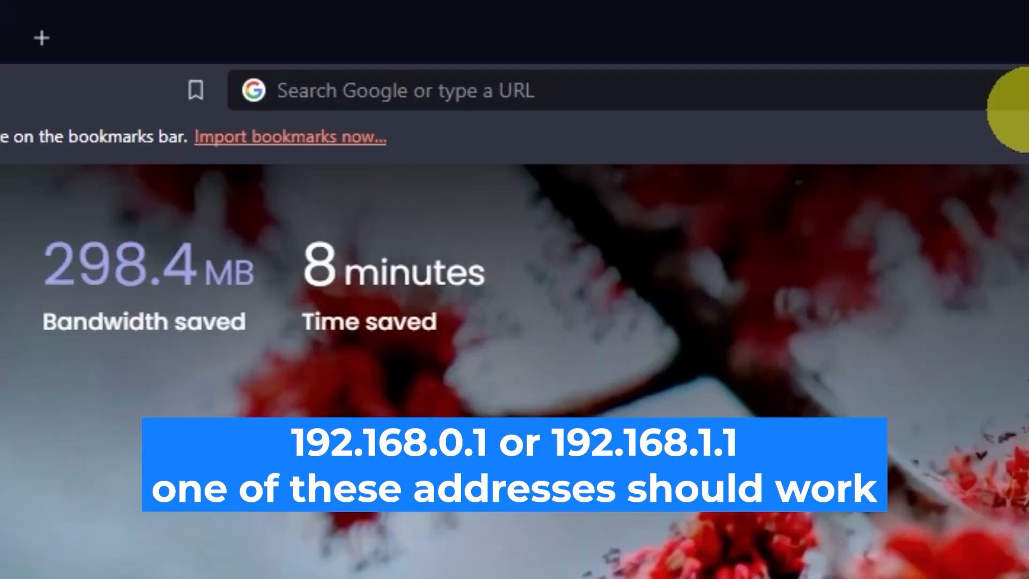
# Step: Open the router's web interface at 192.168.0.1
pyautogui.click(504, 34)
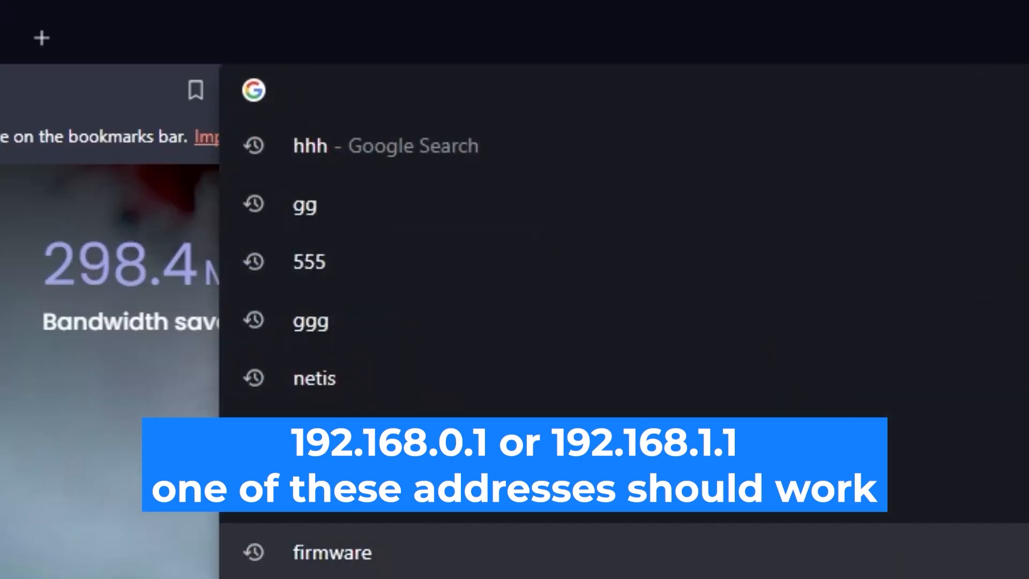
pyautogui.write('192.1')
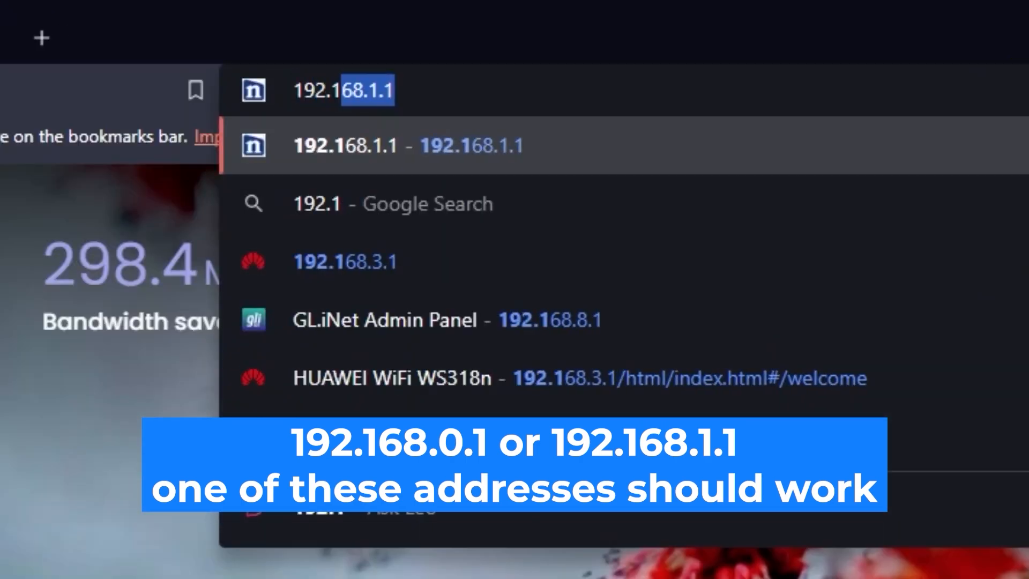
pyautogui.write('68.0.1')
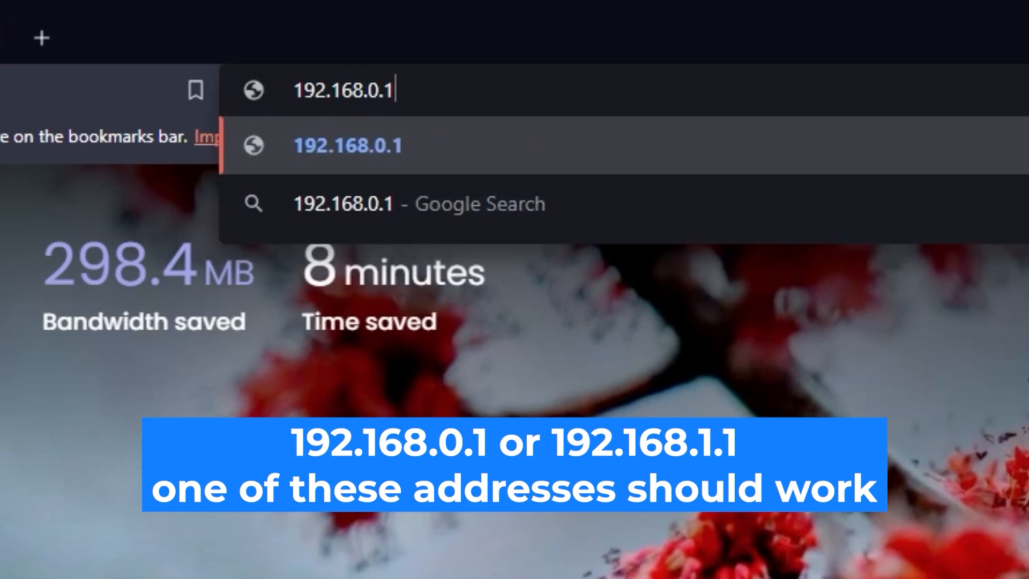
pyautogui.press('Return')
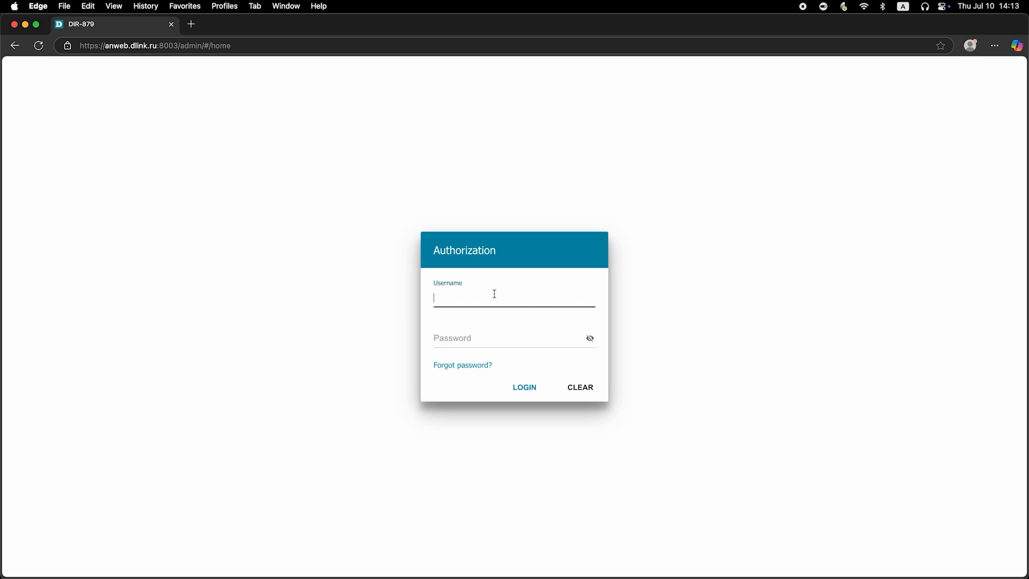
# Step: Log in to the router with the username admin and the account password, revealing the password to check it before submitting
pyautogui.write('admin')
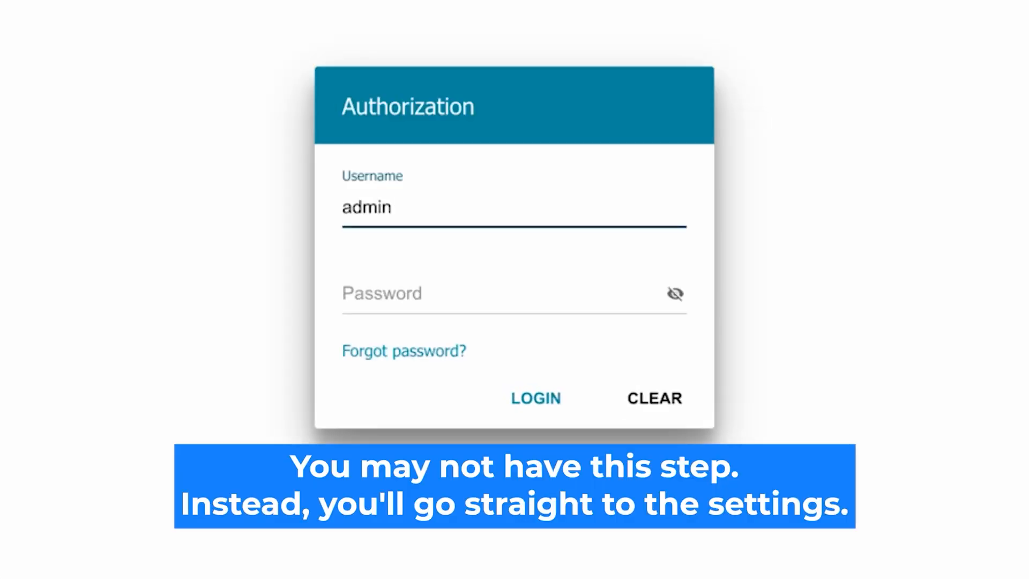
pyautogui.click(396, 295)
pyautogui.write('•••••••••')
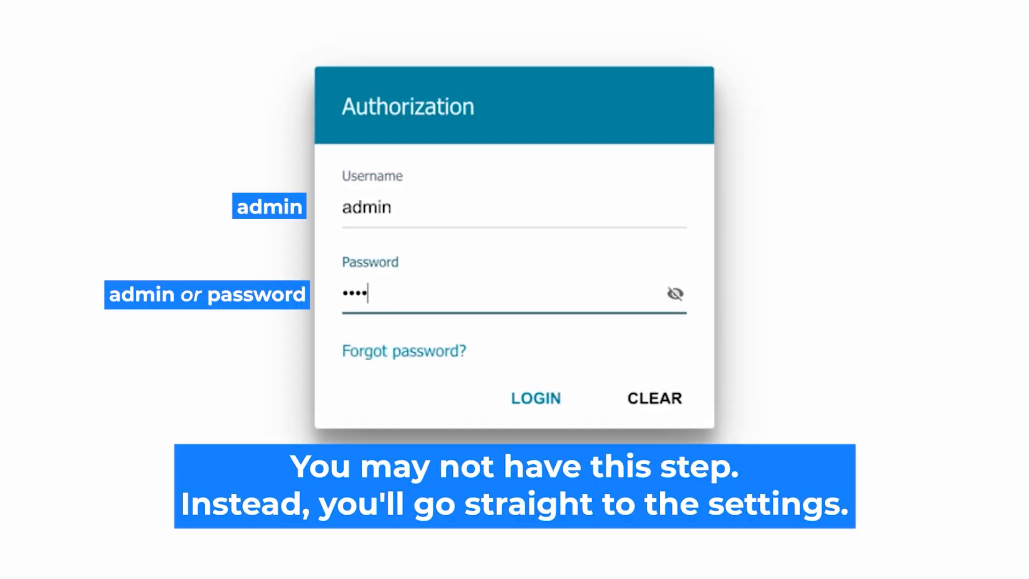
pyautogui.click(675, 293)
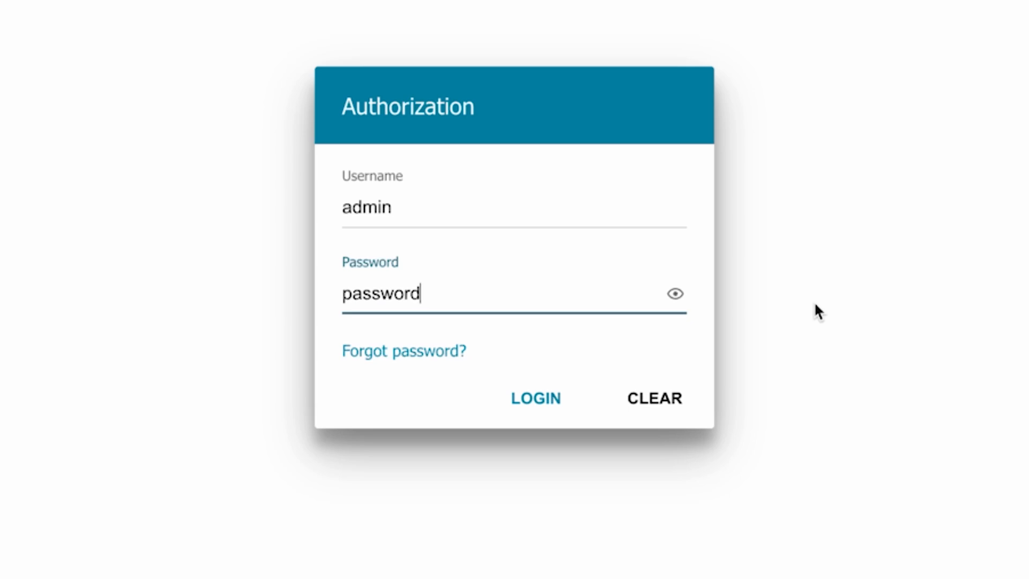
pyautogui.click(526, 397)
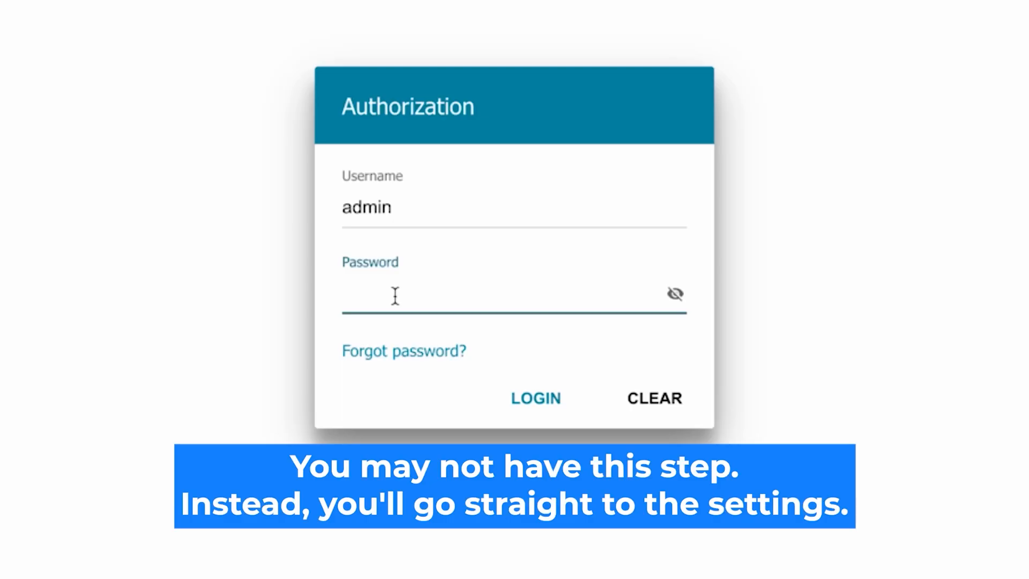
# Step: Re-enter the router's account password, make it readable, and submit the authorization form
pyautogui.write('*******')
pyautogui.write('d')
pyautogui.click(674, 294)
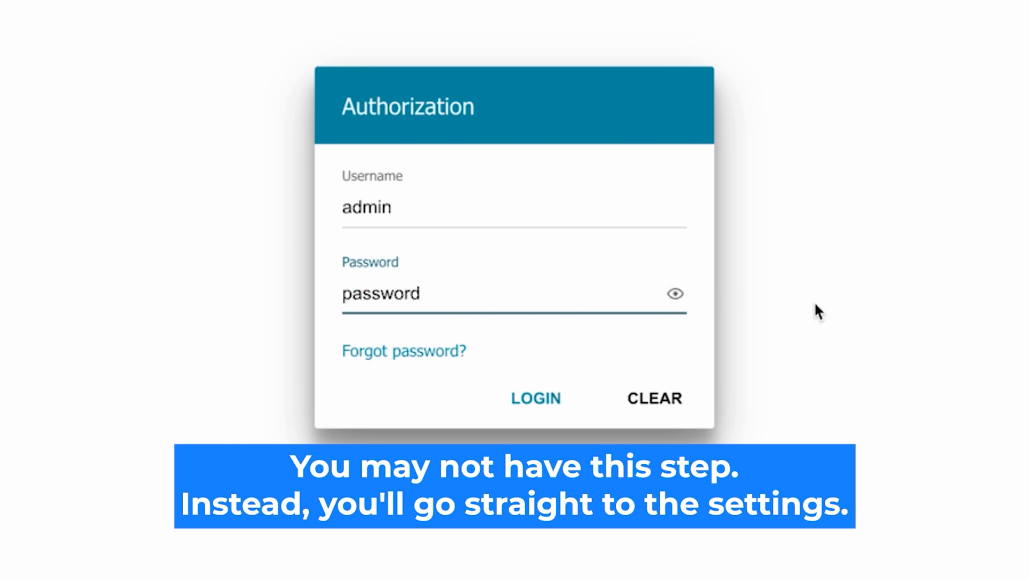
pyautogui.click(516, 398)
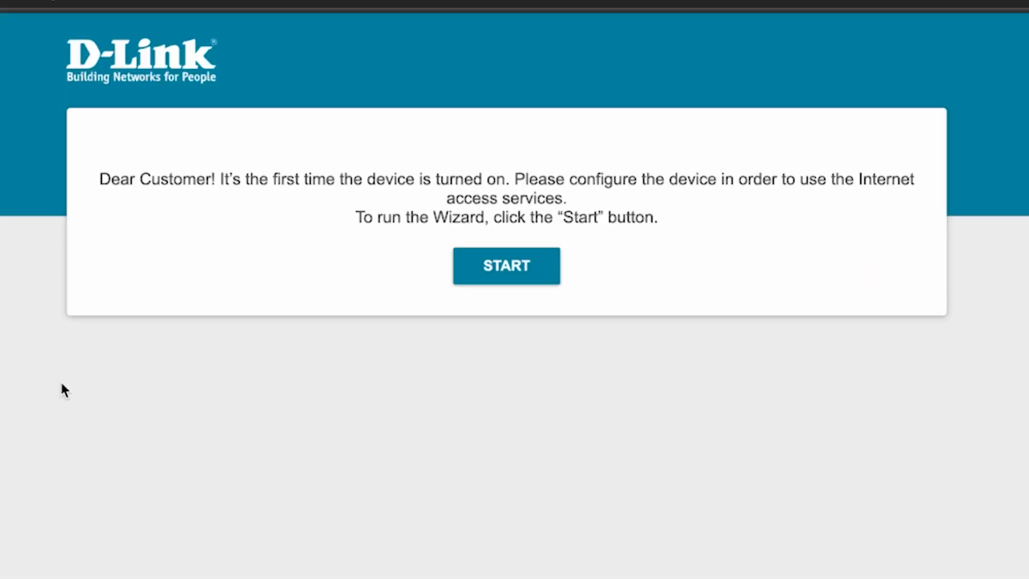
# Step: Start the first-time setup, accept English as the language, and continue configuration with the Wizard
pyautogui.click(518, 286)
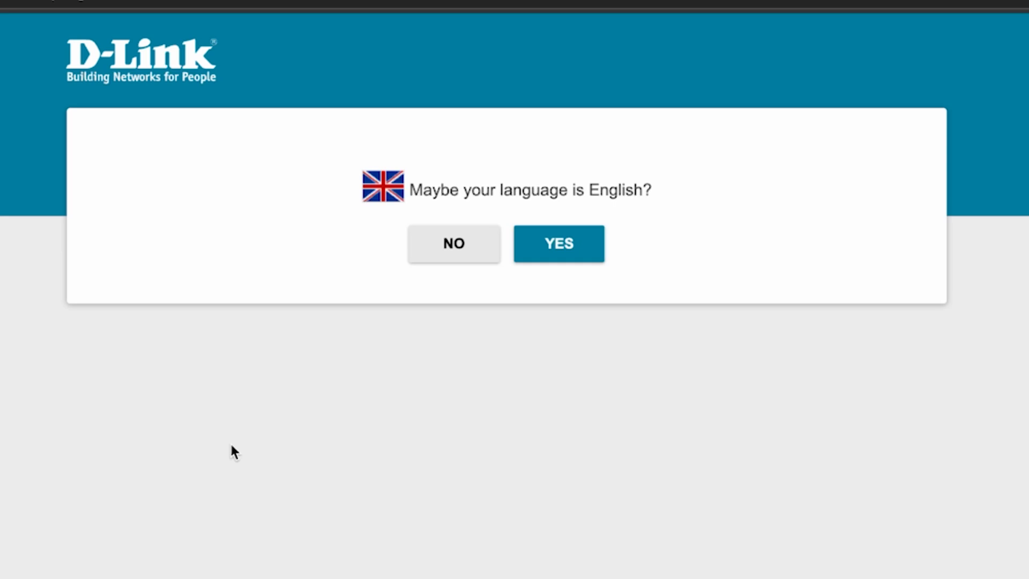
pyautogui.click(576, 248)
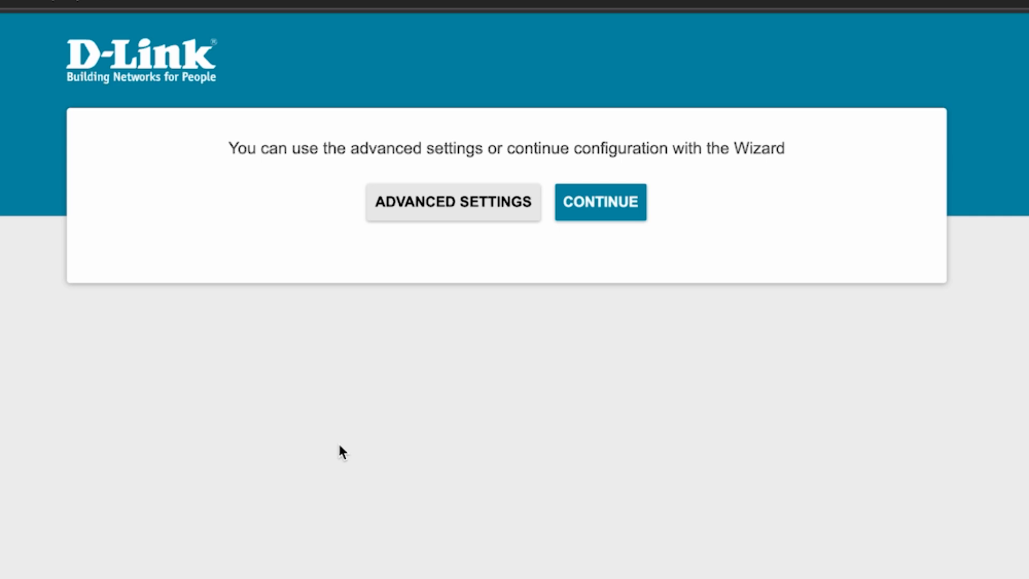
pyautogui.click(604, 210)
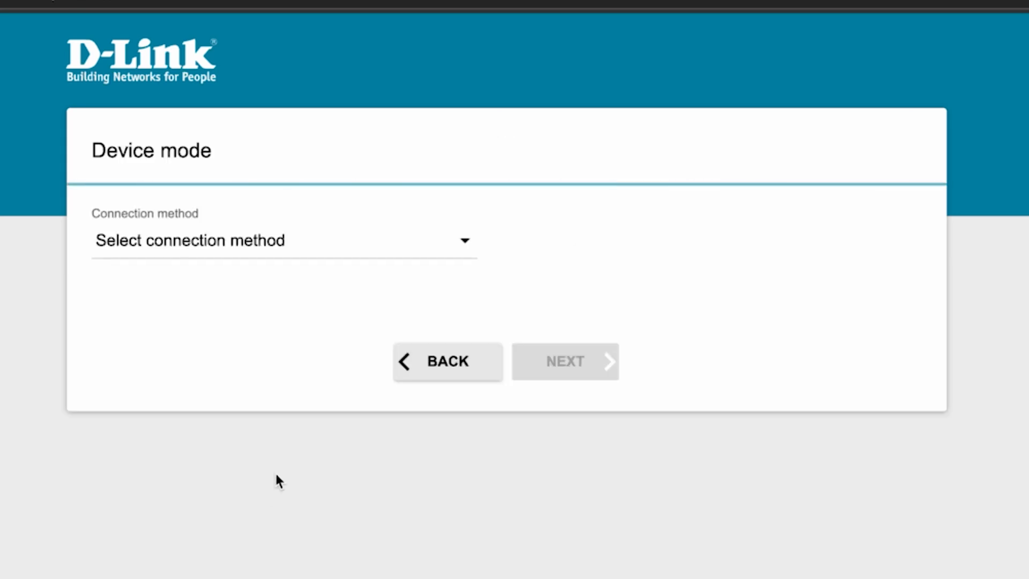
# Step: Set the device mode to Wired connection with the Router work mode and proceed
pyautogui.click(410, 248)
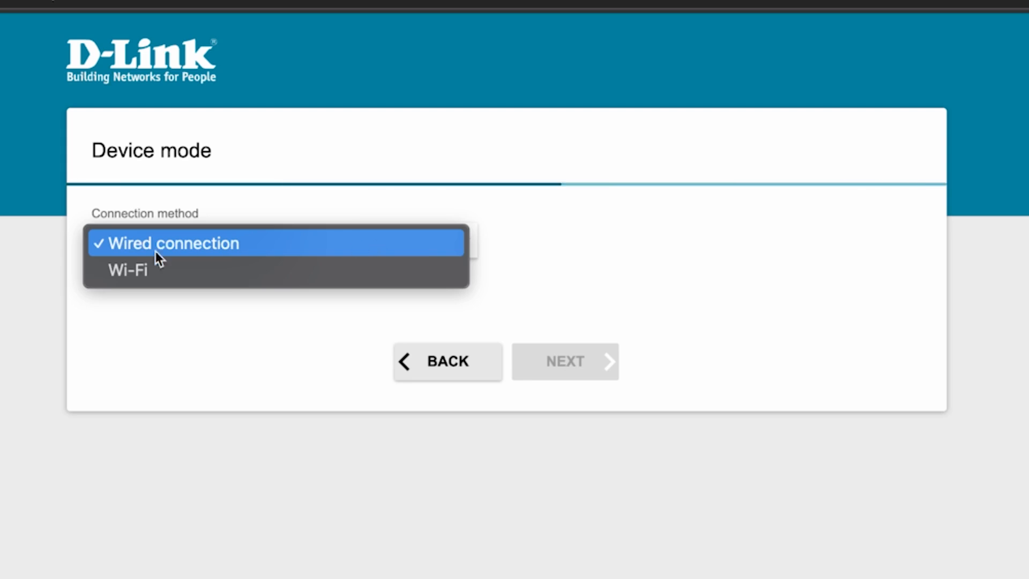
pyautogui.click(188, 244)
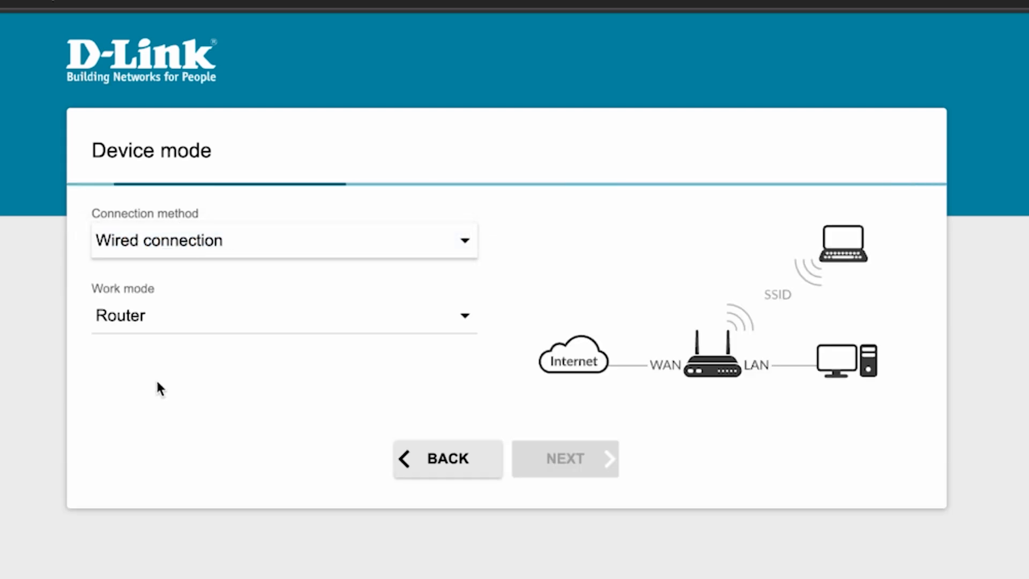
pyautogui.click(366, 315)
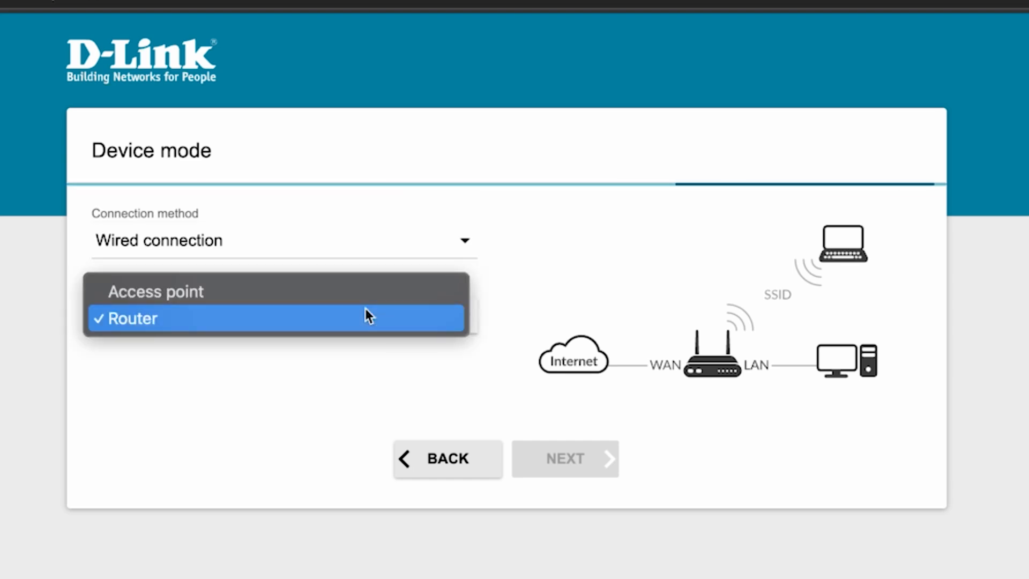
pyautogui.click(169, 323)
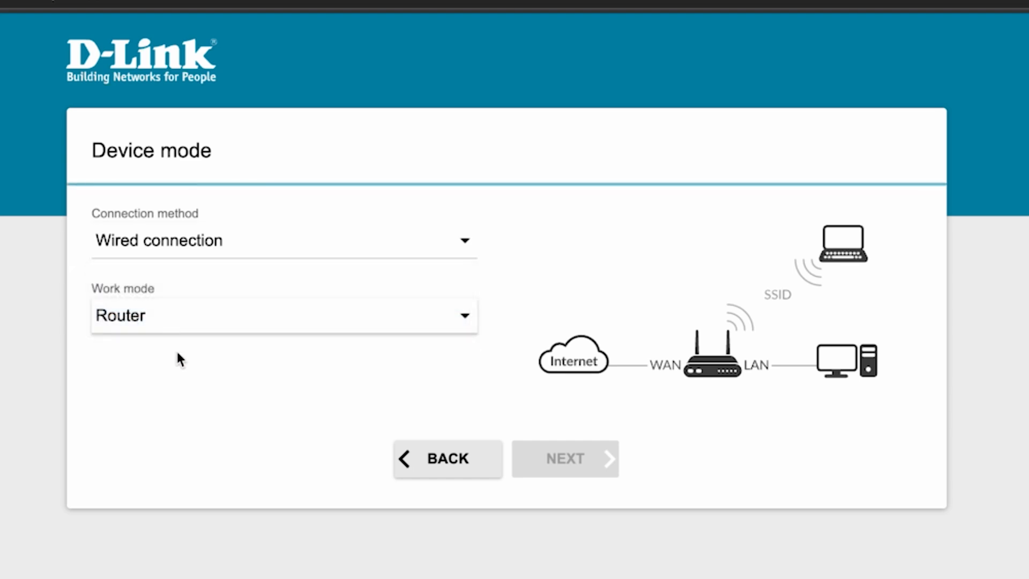
pyautogui.click(571, 461)
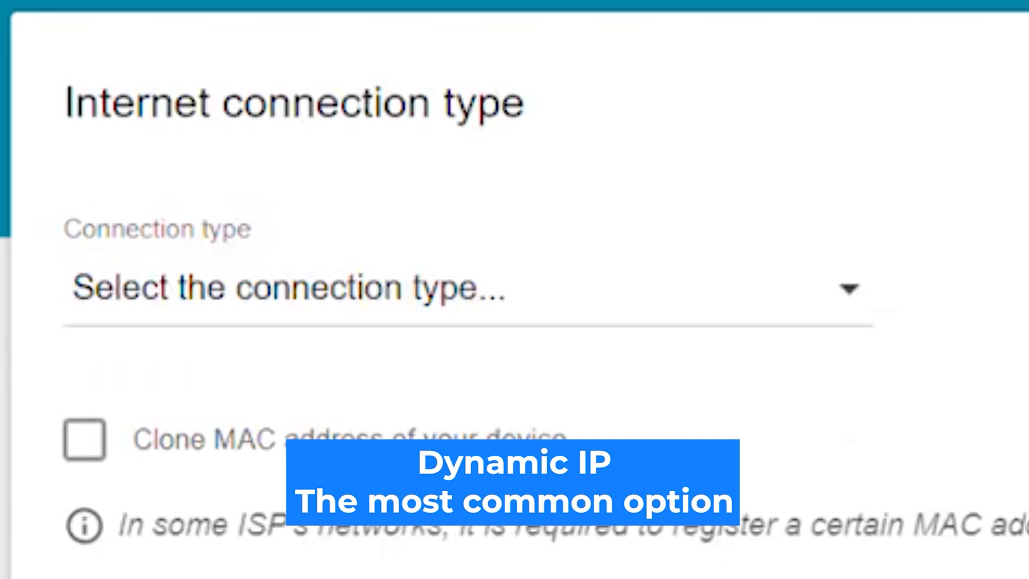
# Step: Choose Dynamic IPv4 as the Internet connection type, leave MAC cloning and VLAN off, and proceed
pyautogui.click(715, 359)
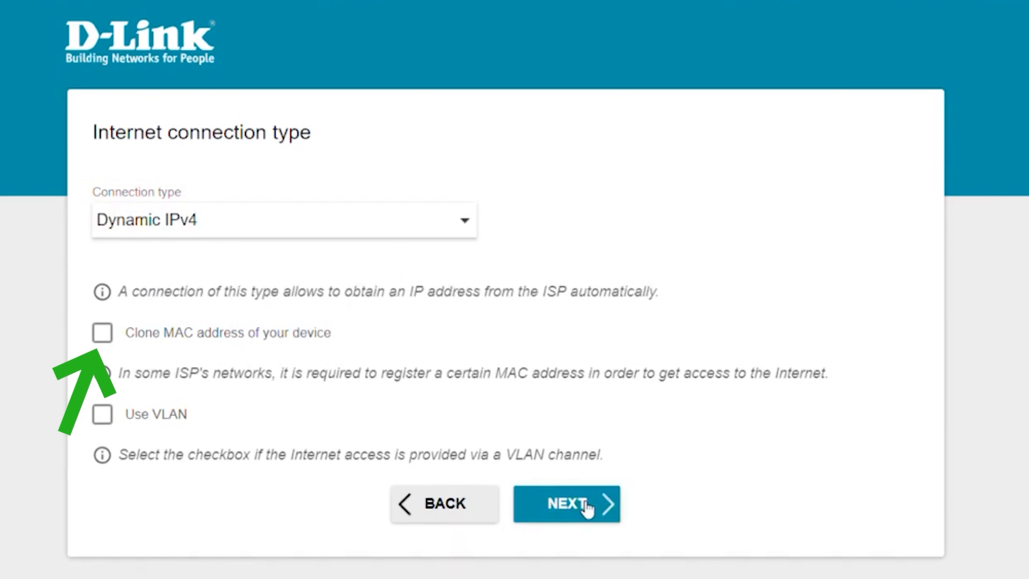
pyautogui.click(587, 508)
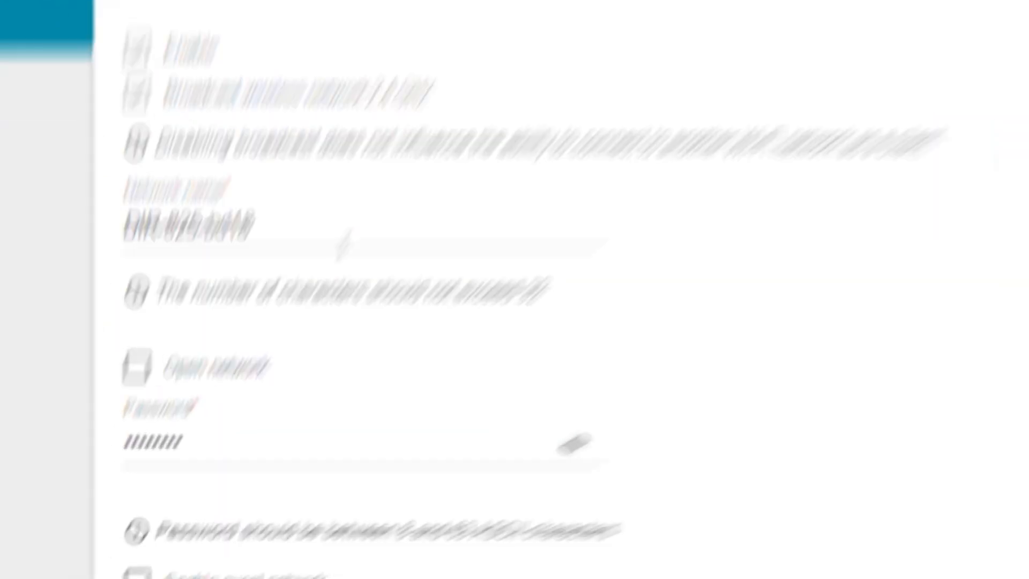
# Step: Replace the name of the first wireless network with "Change your Network Name"
pyautogui.moveTo(271, 351); pyautogui.dragTo(88, 335)
pyautogui.press('BackSpace')
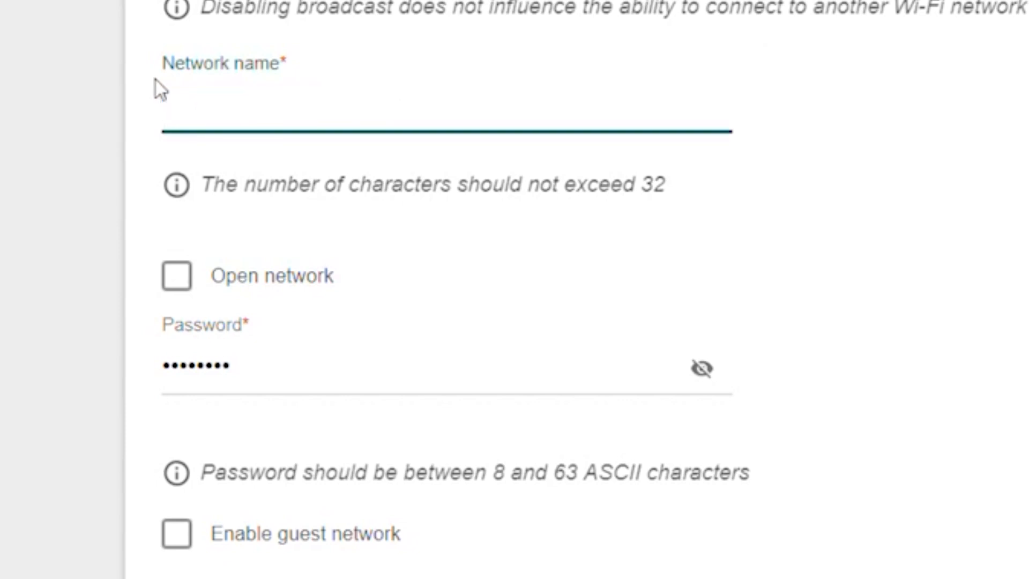
pyautogui.write('Change ')
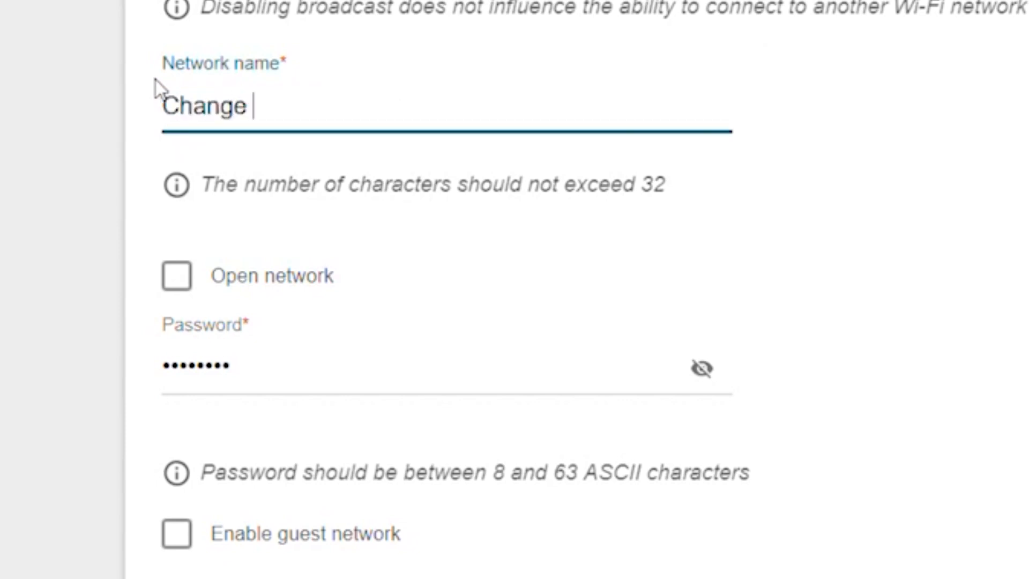
pyautogui.write('your Network Name')
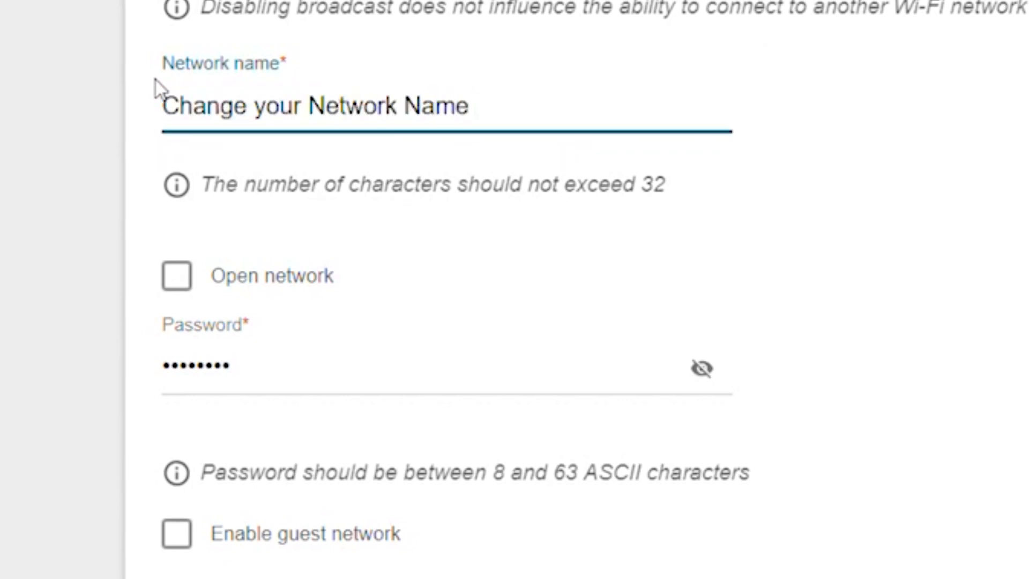
# Step: Replace the first wireless network's password with a new one, check it in readable form, hide it again, and proceed
pyautogui.moveTo(278, 395); pyautogui.dragTo(14, 323)
pyautogui.press('BackSpace')
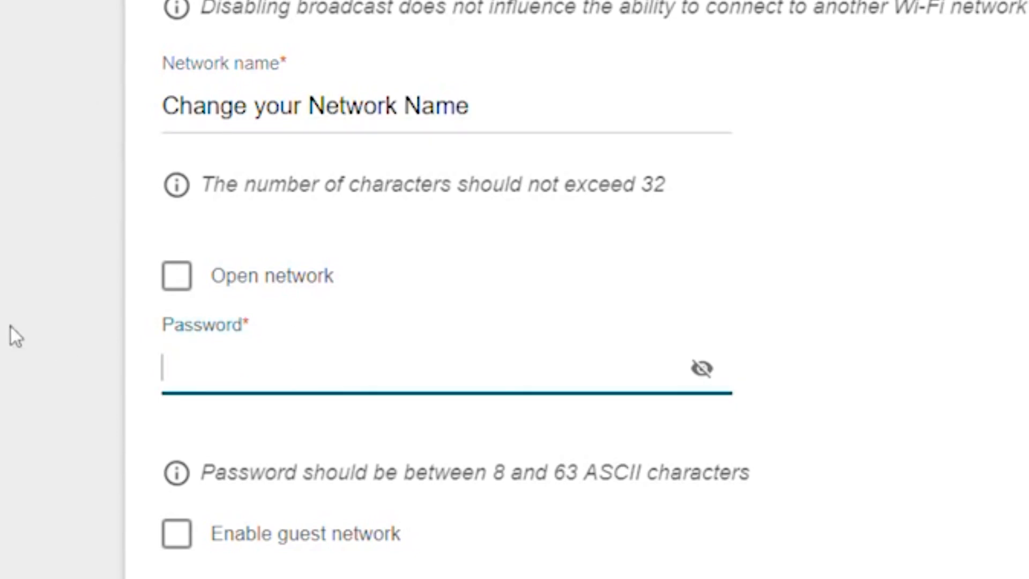
pyautogui.write('****************')
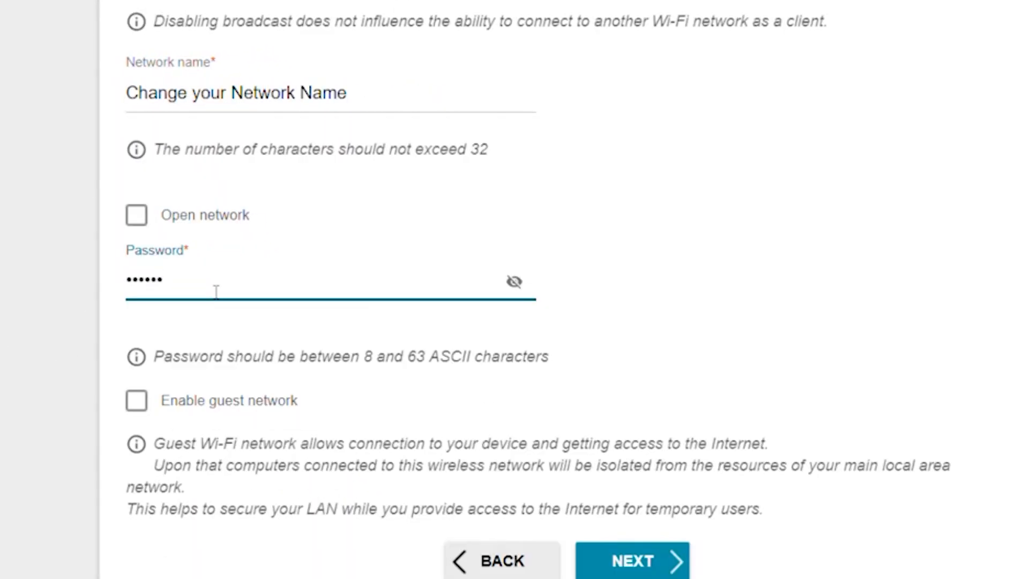
pyautogui.write('ord')
pyautogui.click(514, 282)
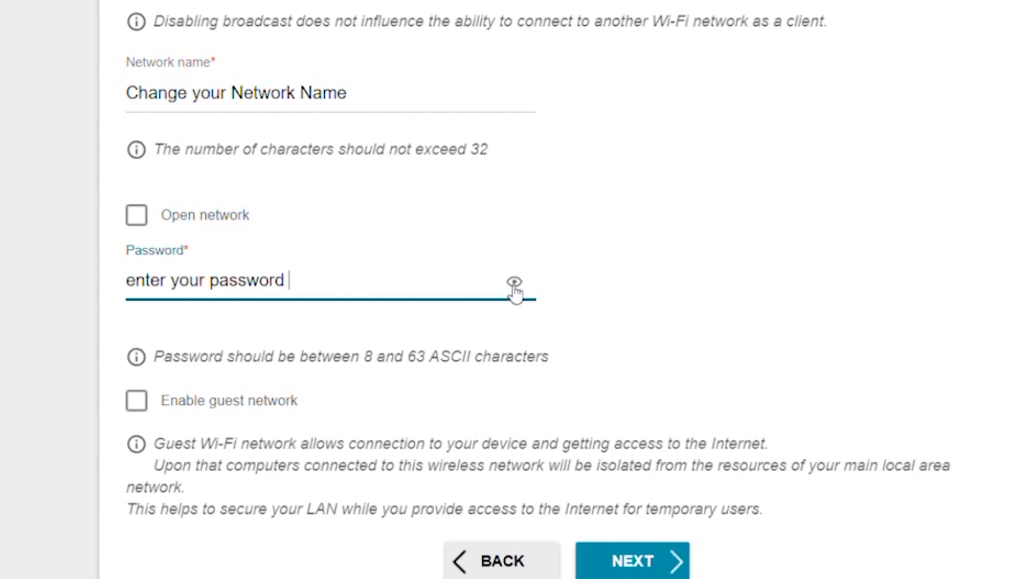
pyautogui.click(514, 282)
pyautogui.click(663, 489)
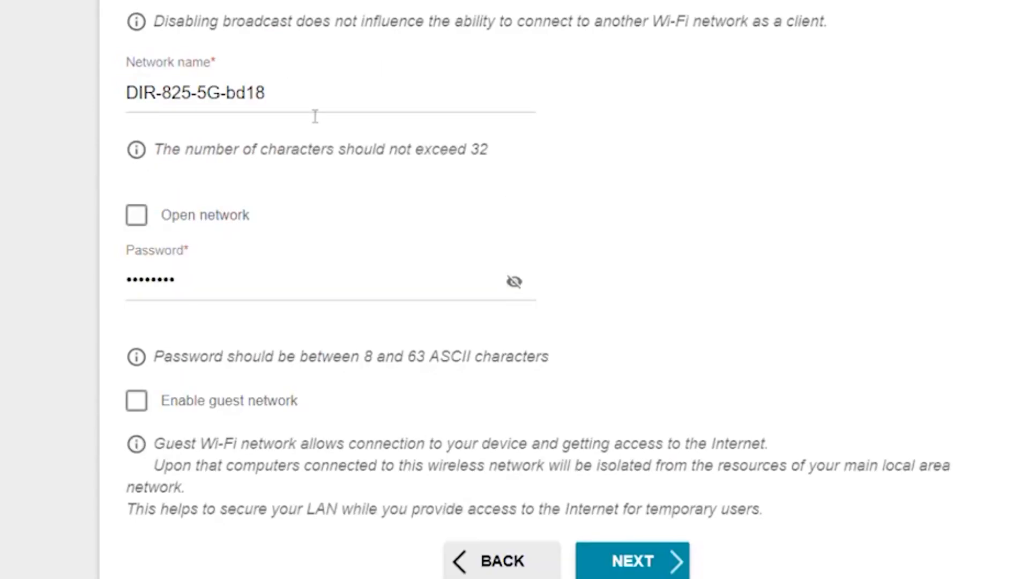
# Step: Rename the 5 GHz wireless network to "Change your Network Name"
pyautogui.moveTo(482, 189); pyautogui.dragTo(215, 167)
pyautogui.write('Change your Network Name')
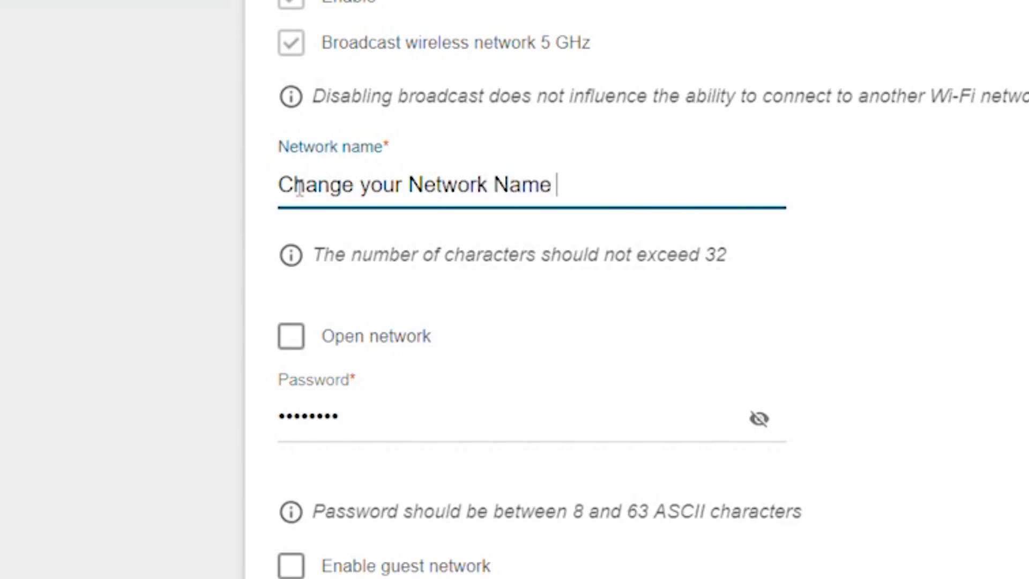
# Step: Enter a new password for the 5 GHz wireless network, briefly revealing it to check the entry
pyautogui.press('Tab')
pyautogui.write('••••••••••••••••••••')
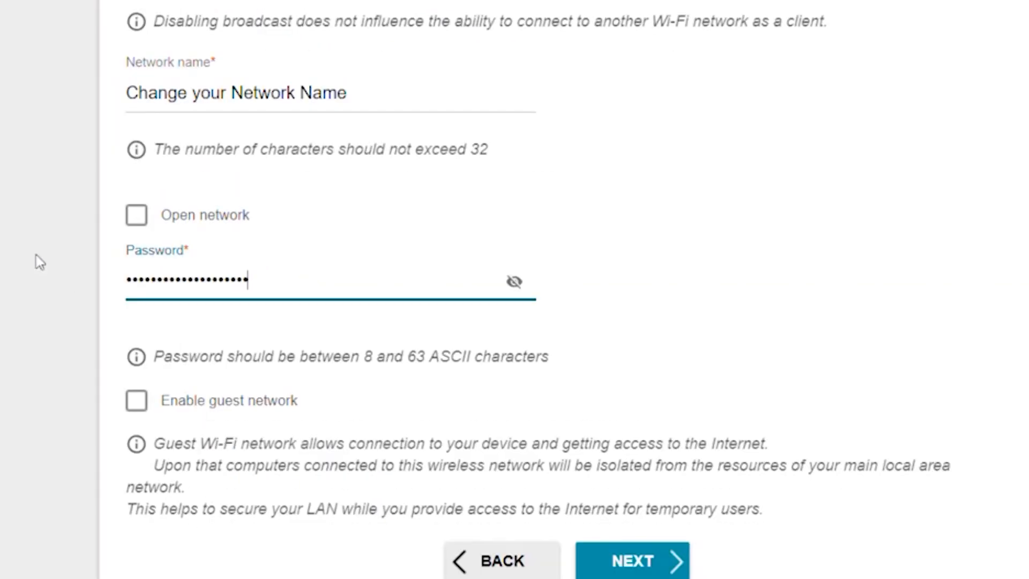
pyautogui.click(516, 282)
pyautogui.click(515, 282)
pyautogui.scroll(-10, 649, 567)
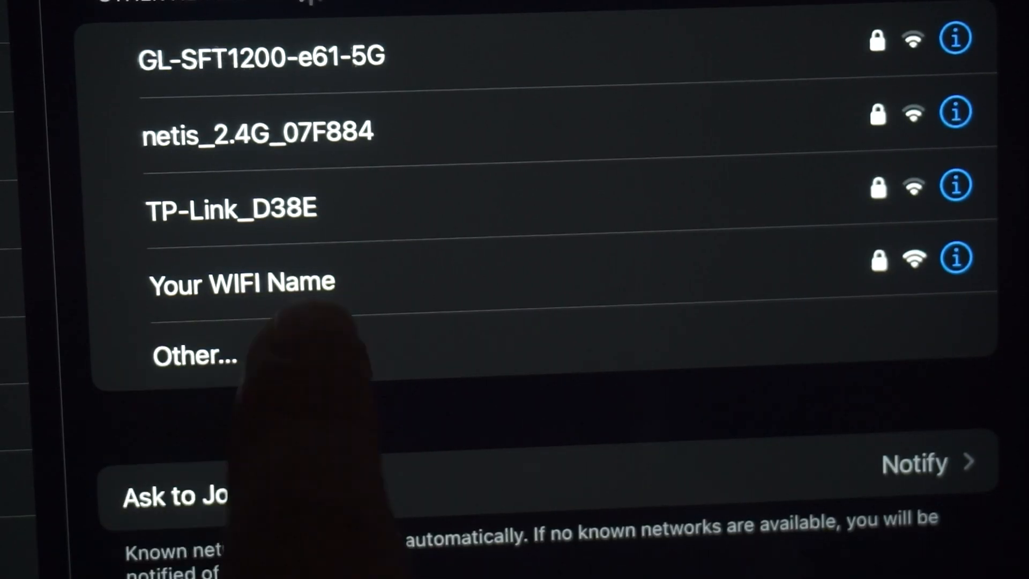
pyautogui.click(324, 279)
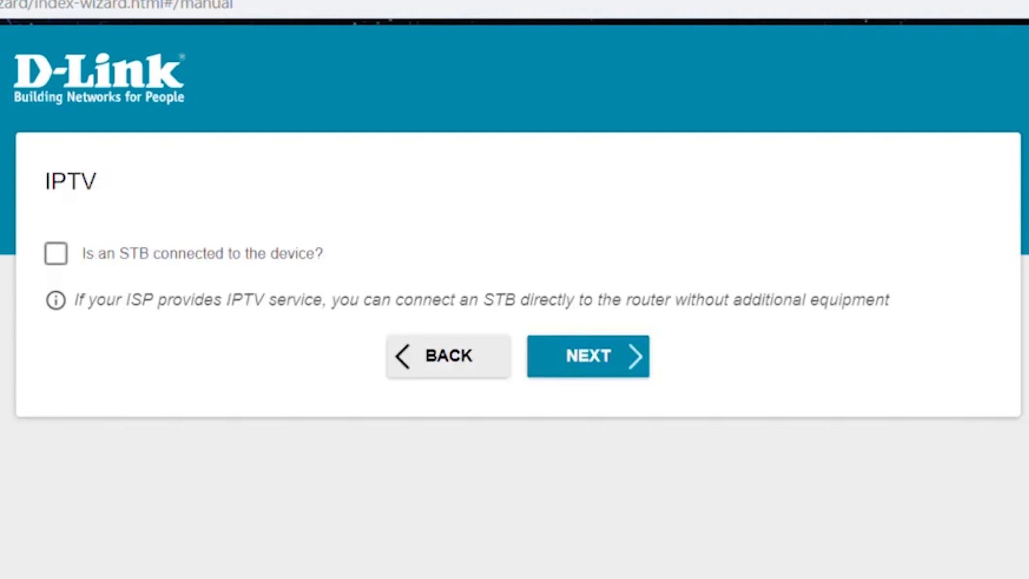
# Step: Skip the IPTV option and enter a new web-based interface password, briefly revealing it to check the entry
pyautogui.click(581, 373)
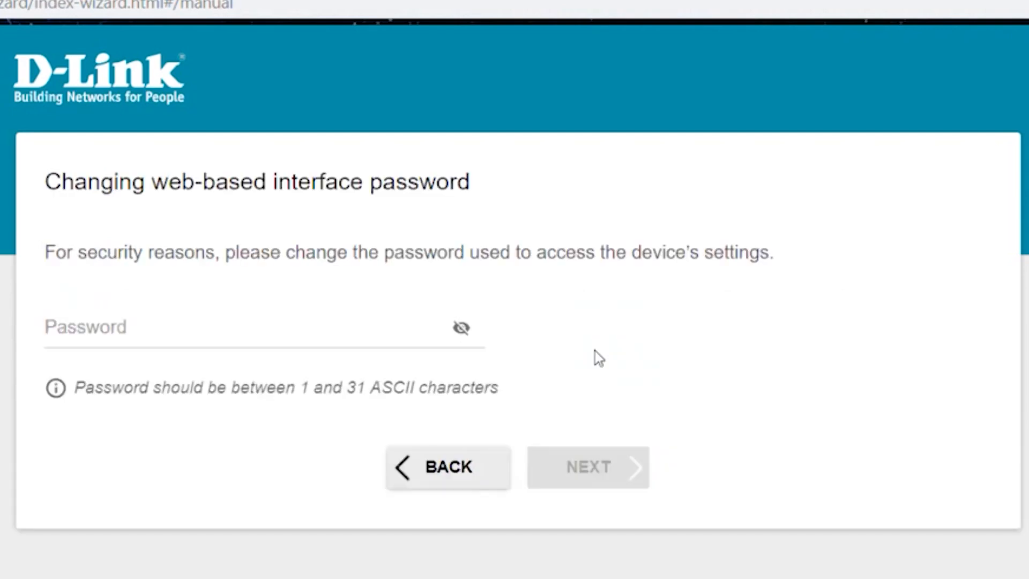
pyautogui.click(176, 333)
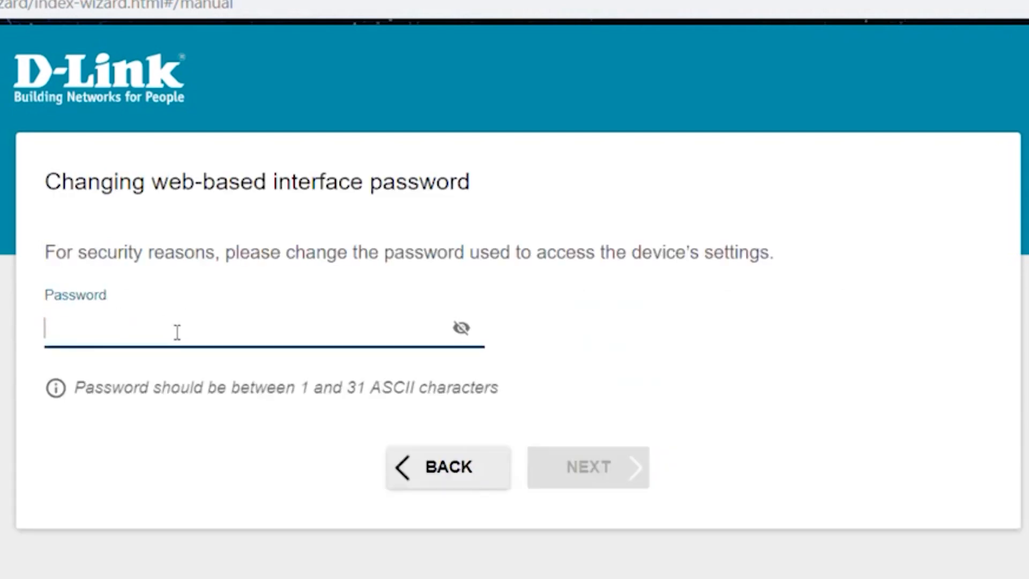
pyautogui.write('admin1')
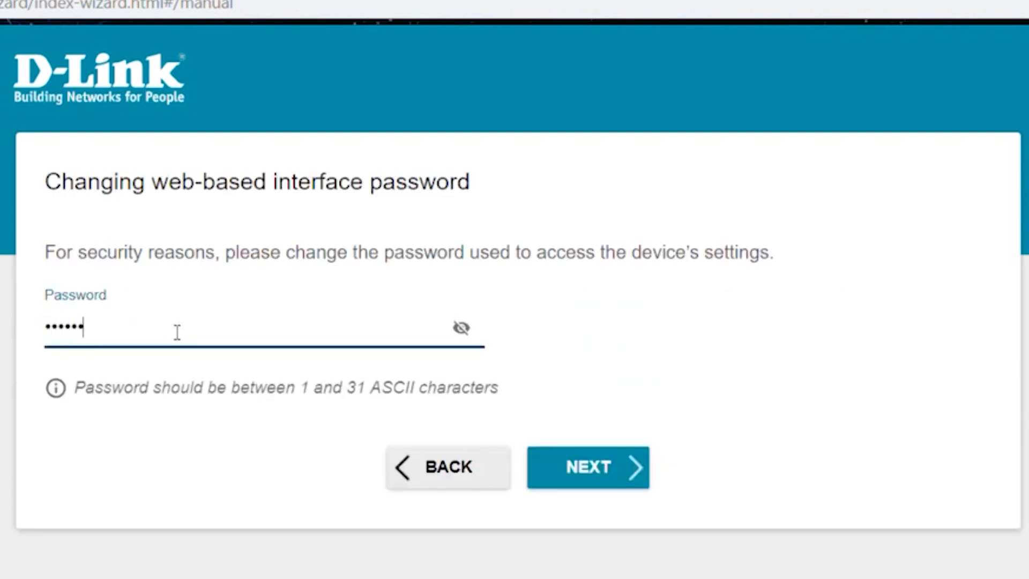
pyautogui.click(470, 330)
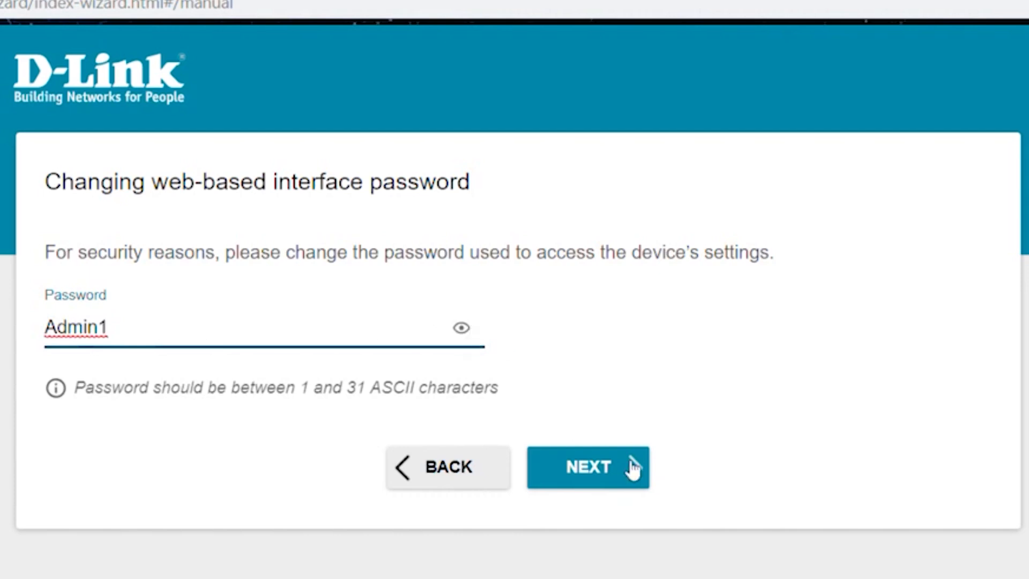
pyautogui.click(473, 327)
# Step: Proceed to the setup summary, review the configuration, and apply the settings
pyautogui.click(632, 475)
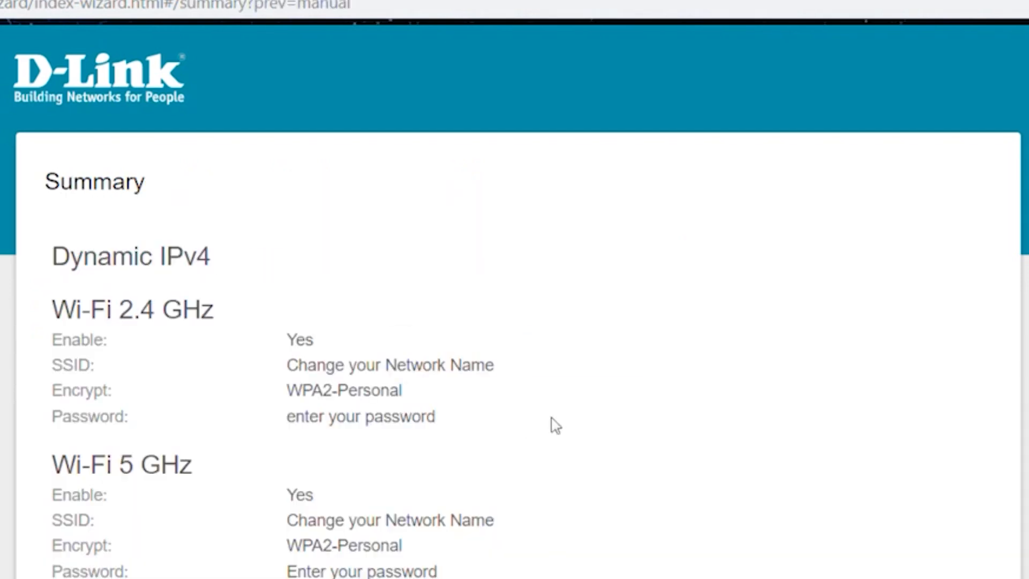
pyautogui.scroll(-2, 584, 317)
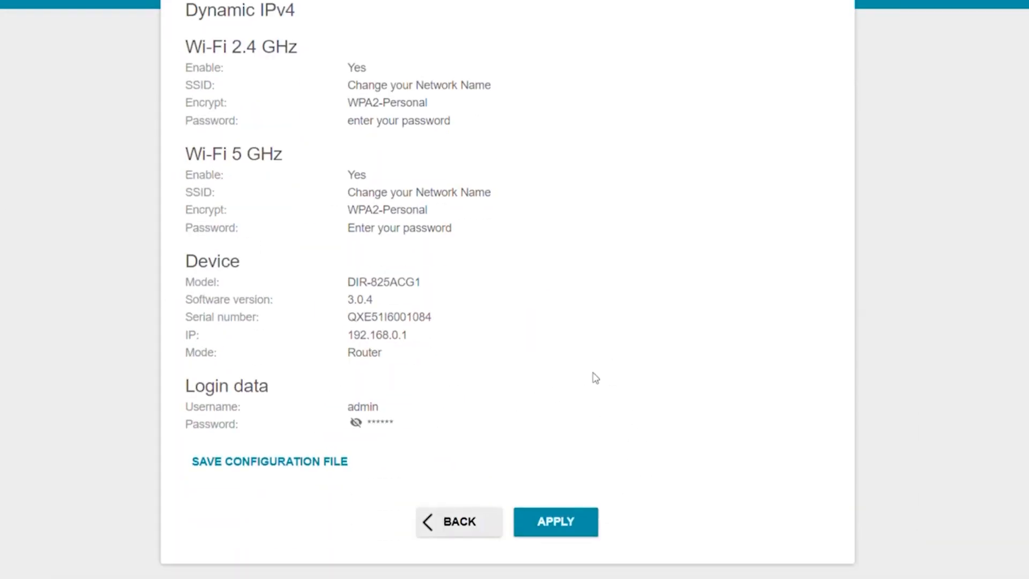
pyautogui.click(554, 528)
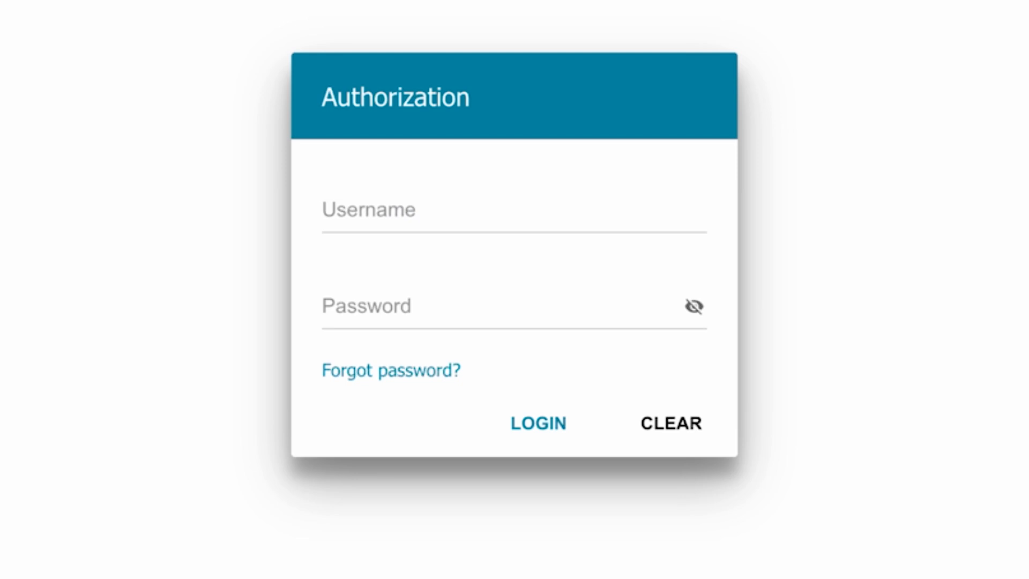
# Step: Log in to the router with the username "admin" and the account password
pyautogui.click(467, 200)
pyautogui.write('admin')
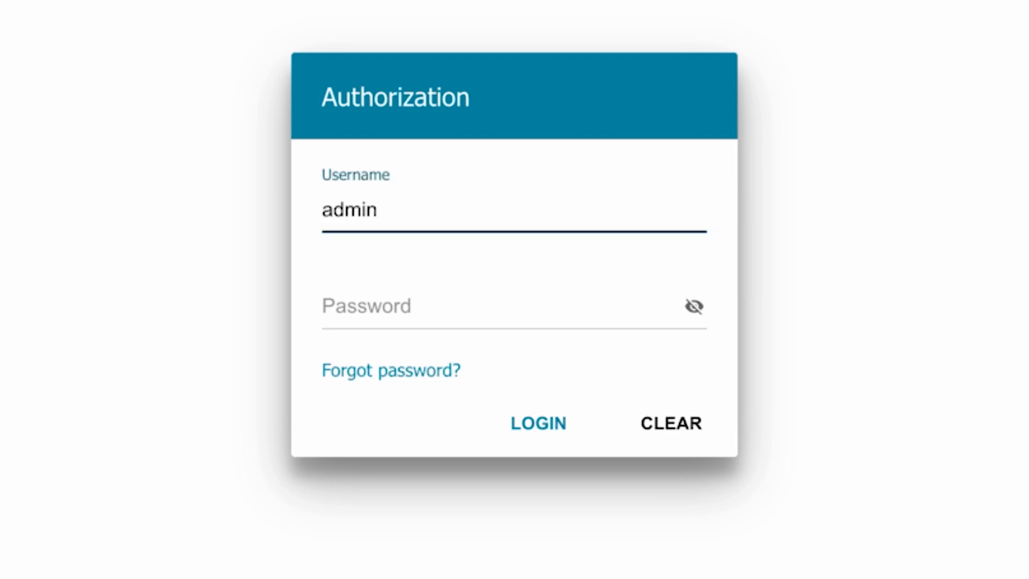
pyautogui.click(381, 308)
pyautogui.write('admin')
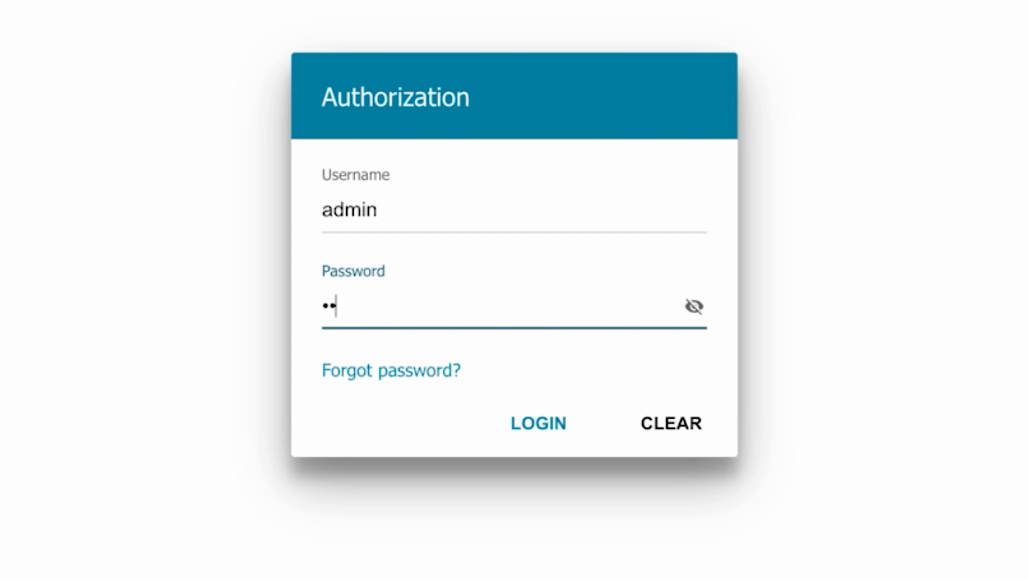
pyautogui.write('•••')
pyautogui.click(518, 423)
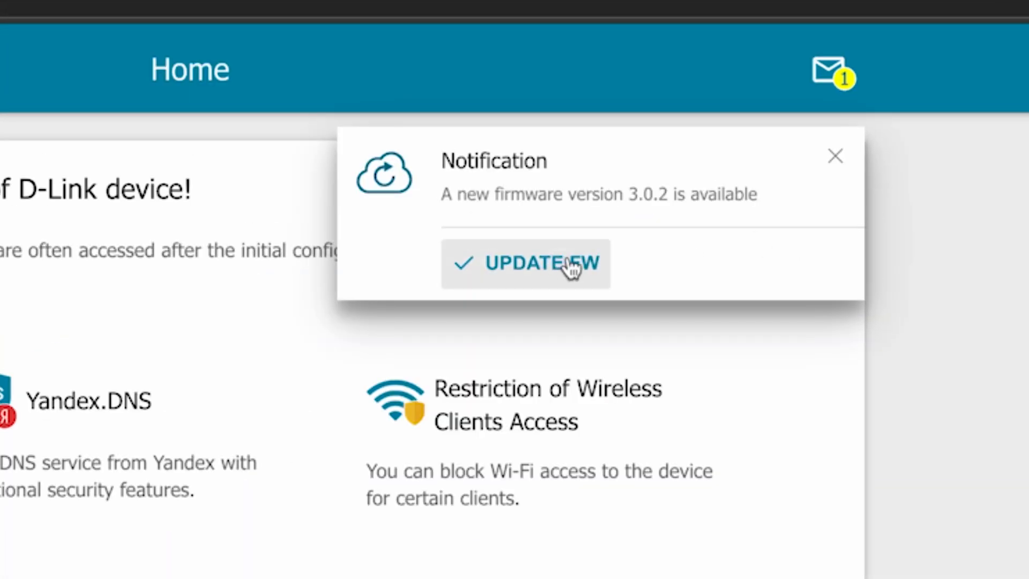
# Step: Dismiss the pop-up notification, then start the update to firmware version 3.0.2 from the notifications page and confirm it
pyautogui.click(833, 162)
pyautogui.click(839, 75)
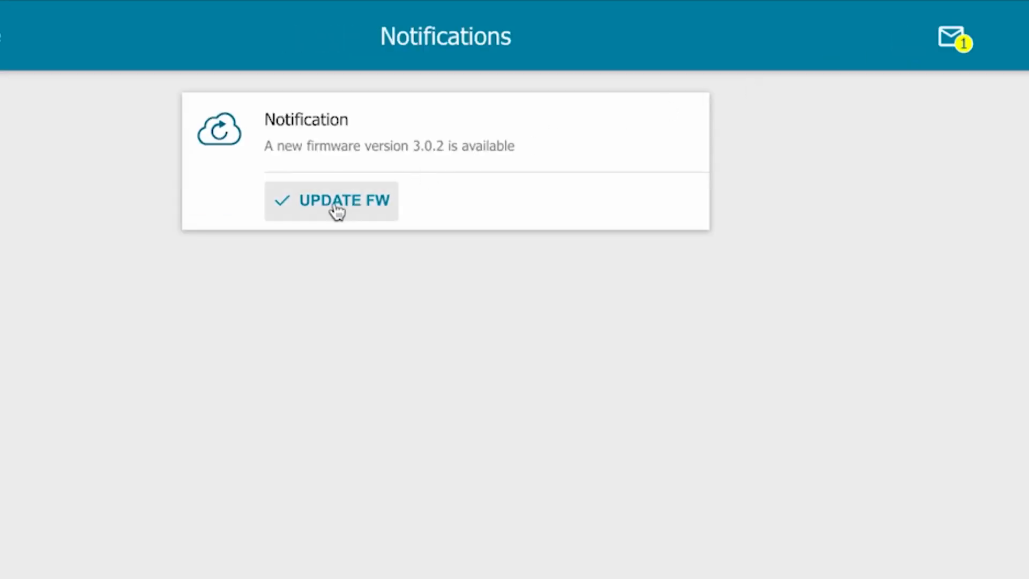
pyautogui.click(336, 209)
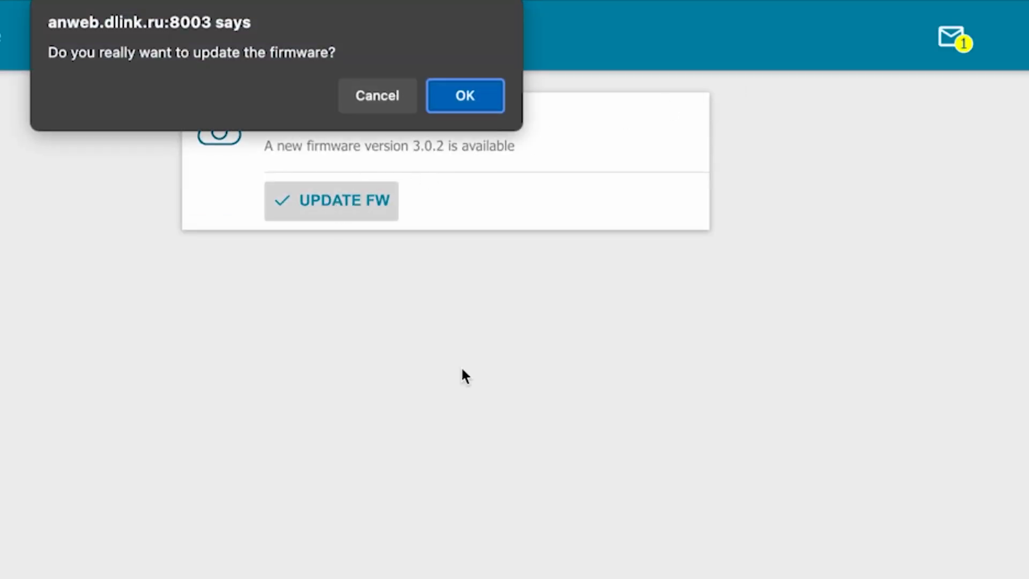
pyautogui.click(460, 98)
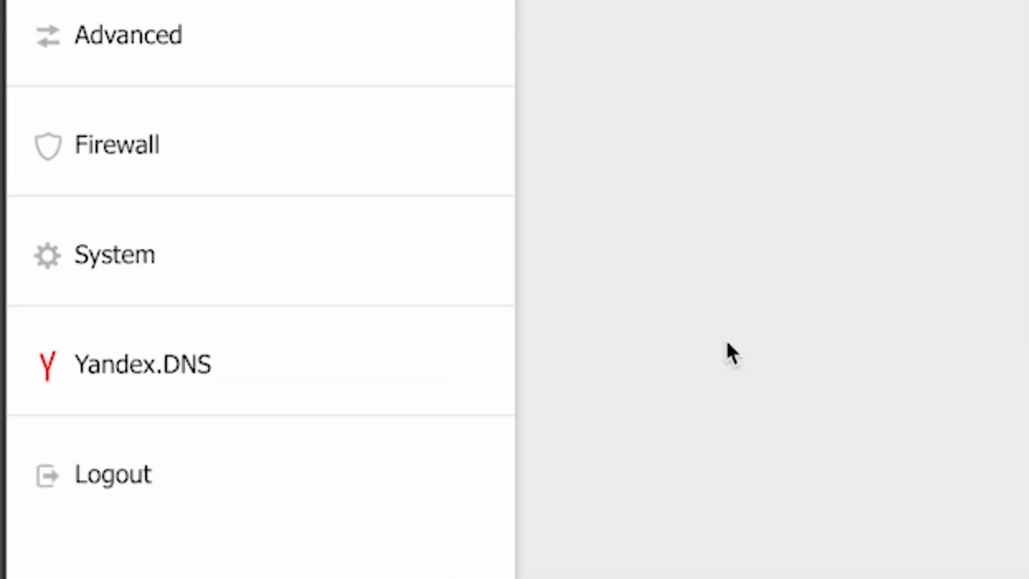
# Step: Reboot the device from the system configuration settings and confirm the restart
pyautogui.click(123, 271)
pyautogui.scroll(-5, 349, 420)
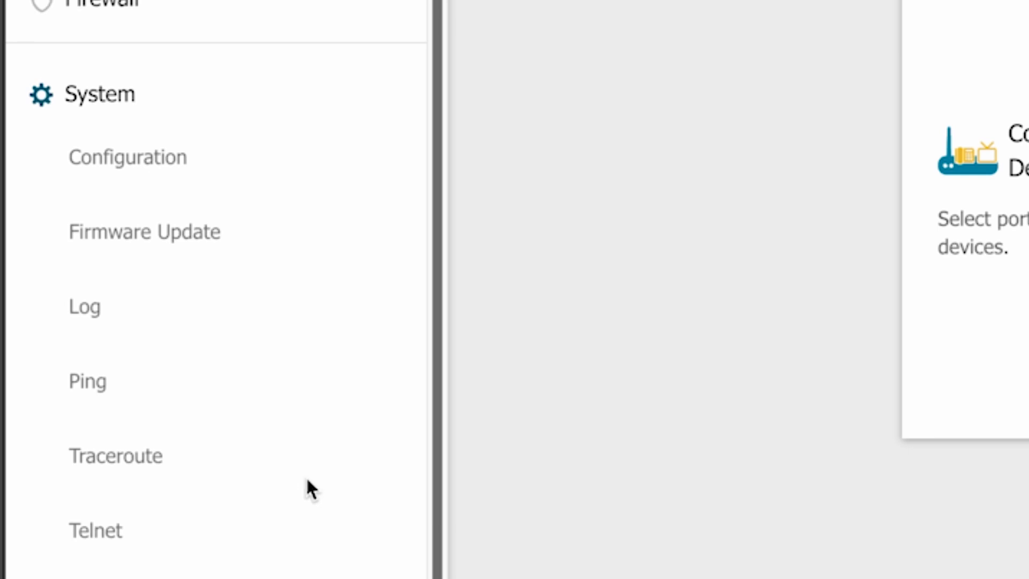
pyautogui.click(141, 165)
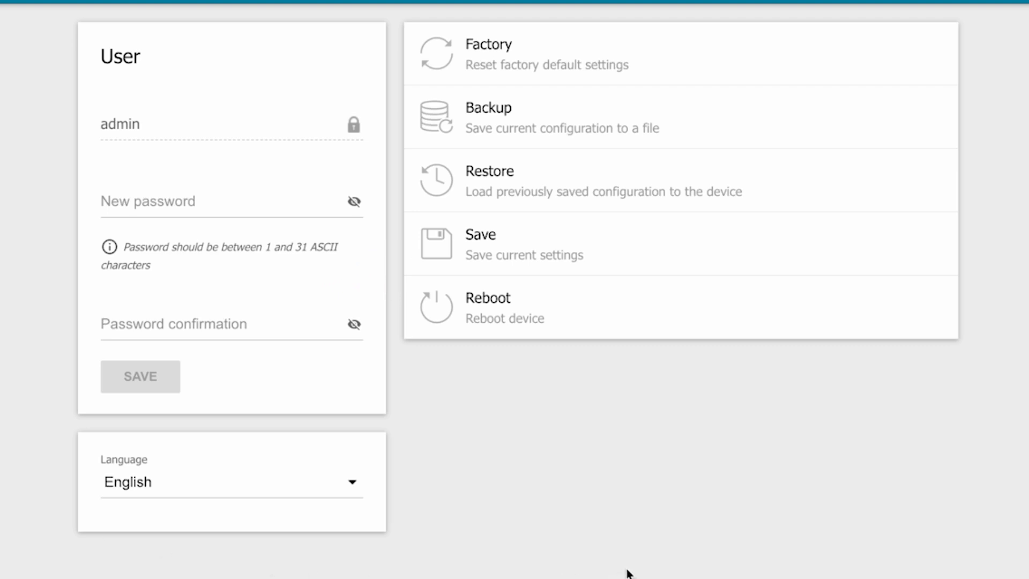
pyautogui.click(514, 319)
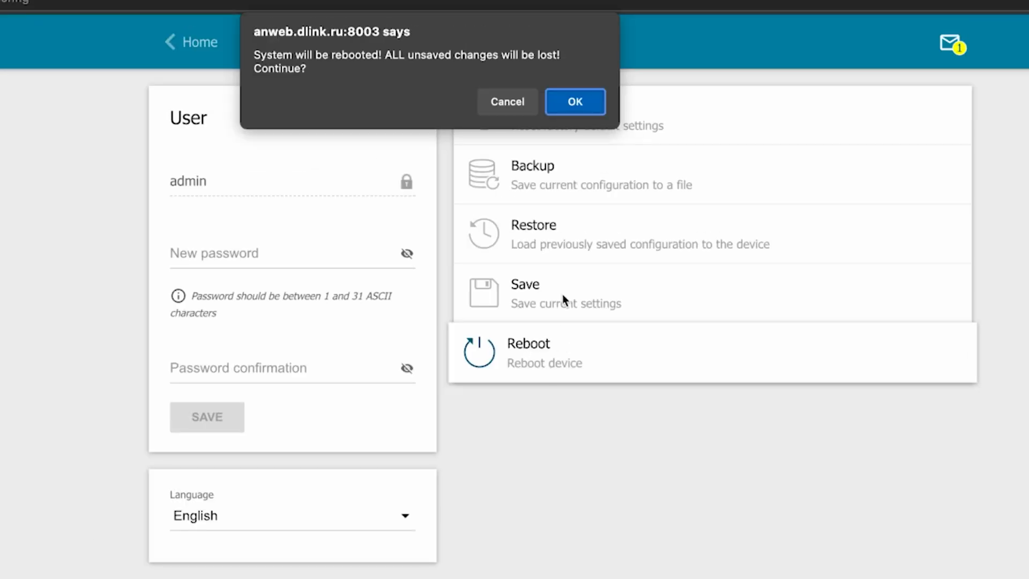
pyautogui.click(570, 104)
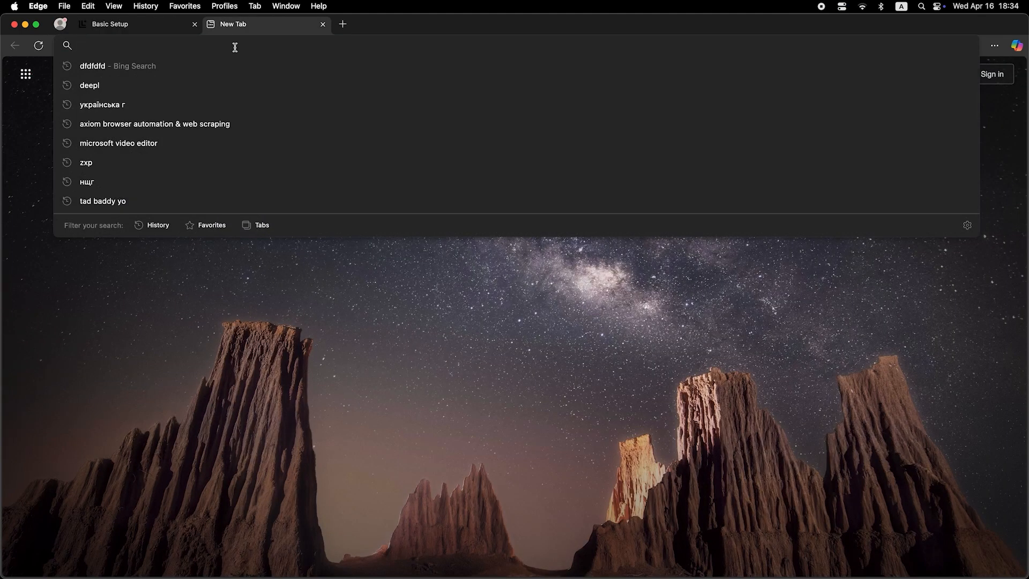
# Step: Run a web search for "dfdfdfdf" in the new browser tab
pyautogui.write('dfdfdfdf')
pyautogui.press('Return')
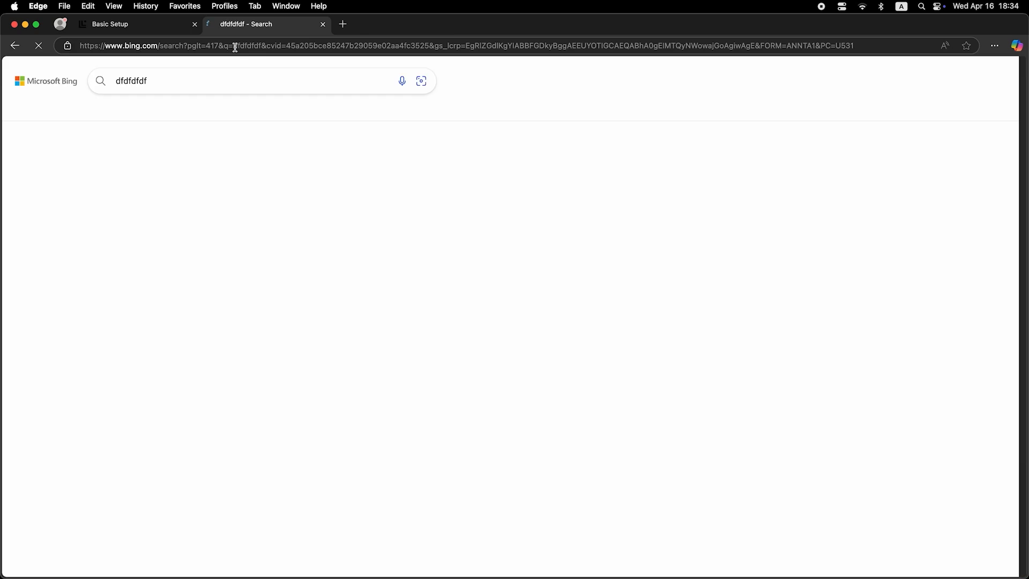